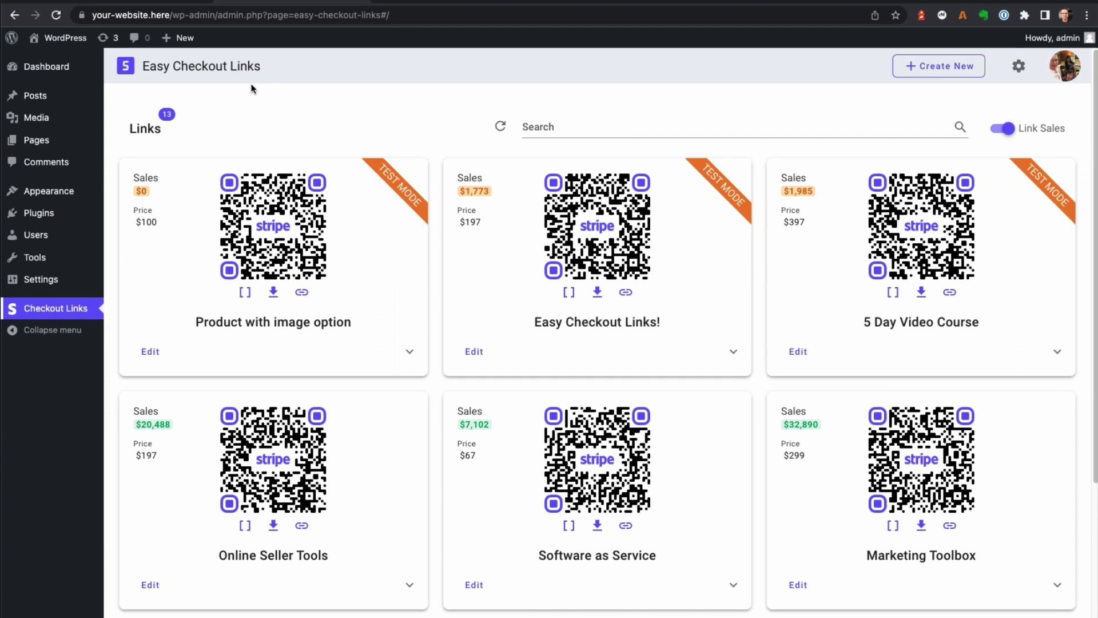
- Open the Easy Checkout Links plugin settings page
left_click(1019, 65)
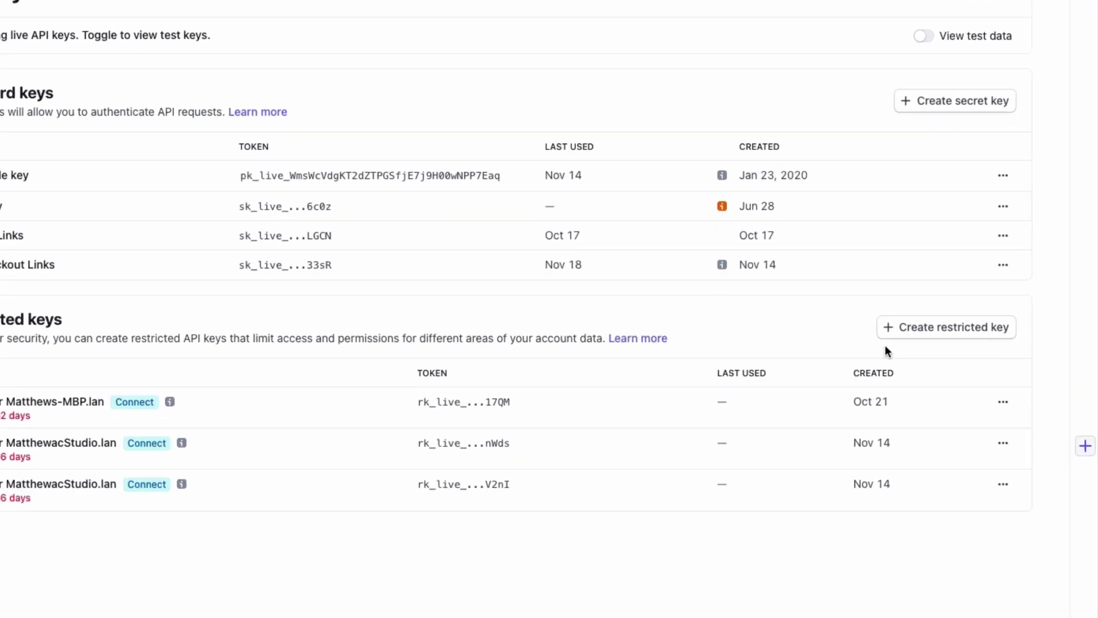
- Start a new restricted key and give it Write access to all Checkout resources
left_click(889, 293)
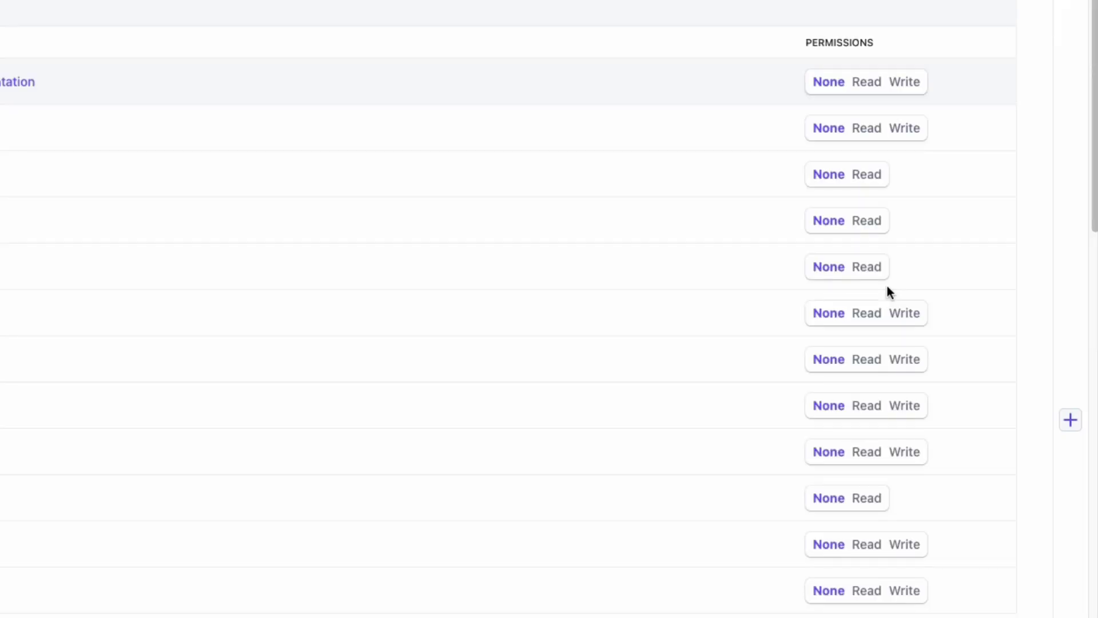
scroll(862, 281, "down", 1)
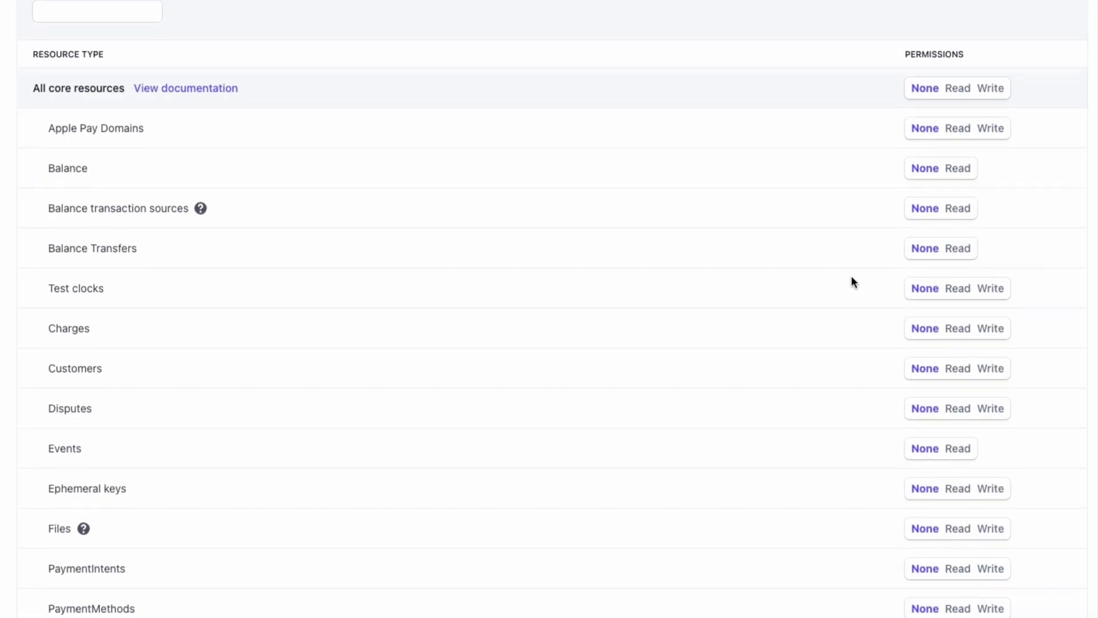
scroll(850, 282, "down", 1)
scroll(836, 292, "down", 2)
scroll(823, 300, "down", 4)
scroll(716, 287, "down", 5)
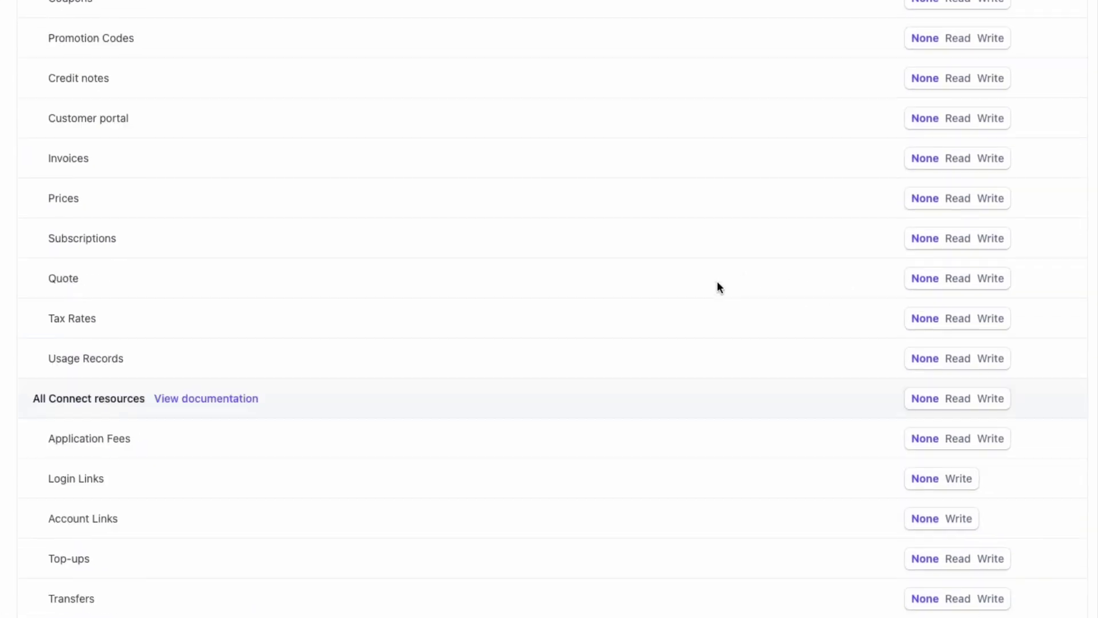
scroll(711, 286, "down", 1)
scroll(711, 287, "down", 5)
scroll(709, 286, "down", 2)
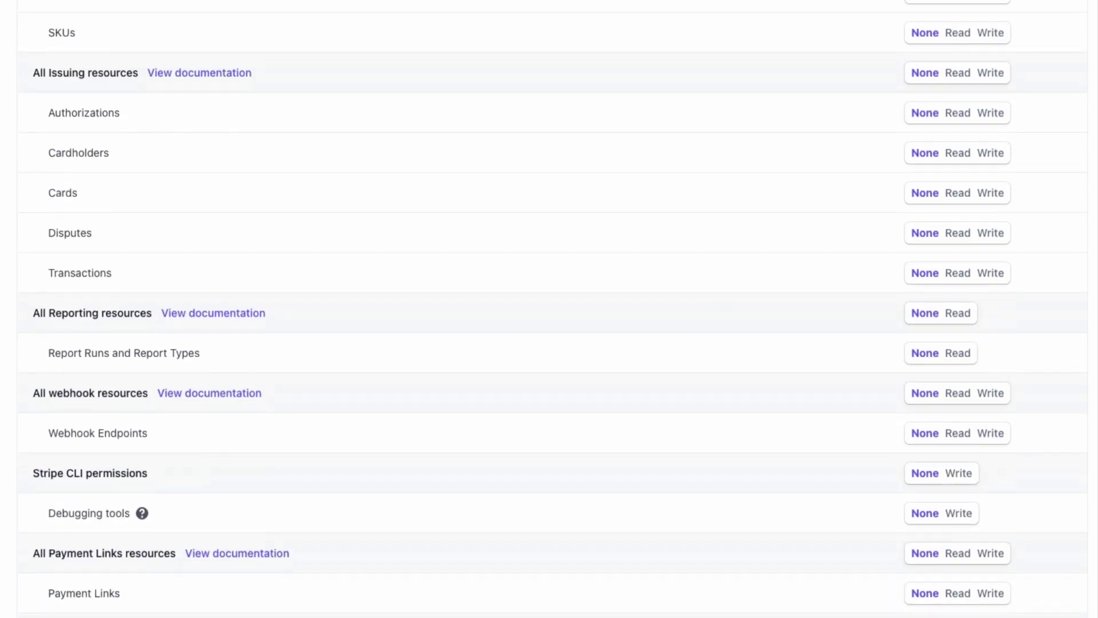
scroll(518, 193, "down", 1)
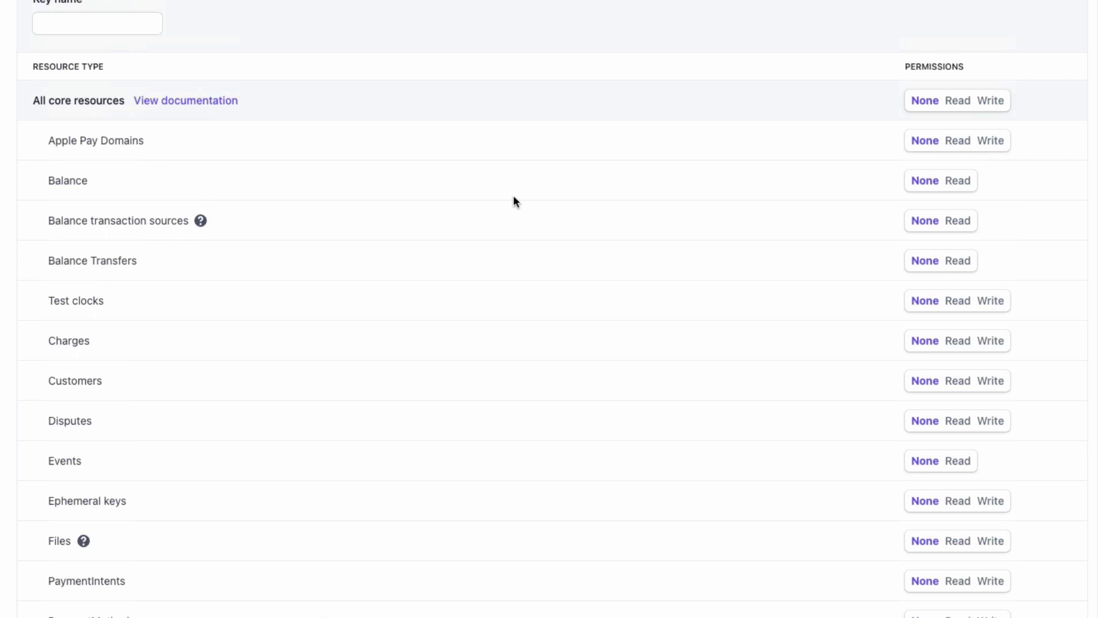
scroll(513, 194, "down", 1)
scroll(503, 198, "down", 2)
scroll(475, 198, "down", 4)
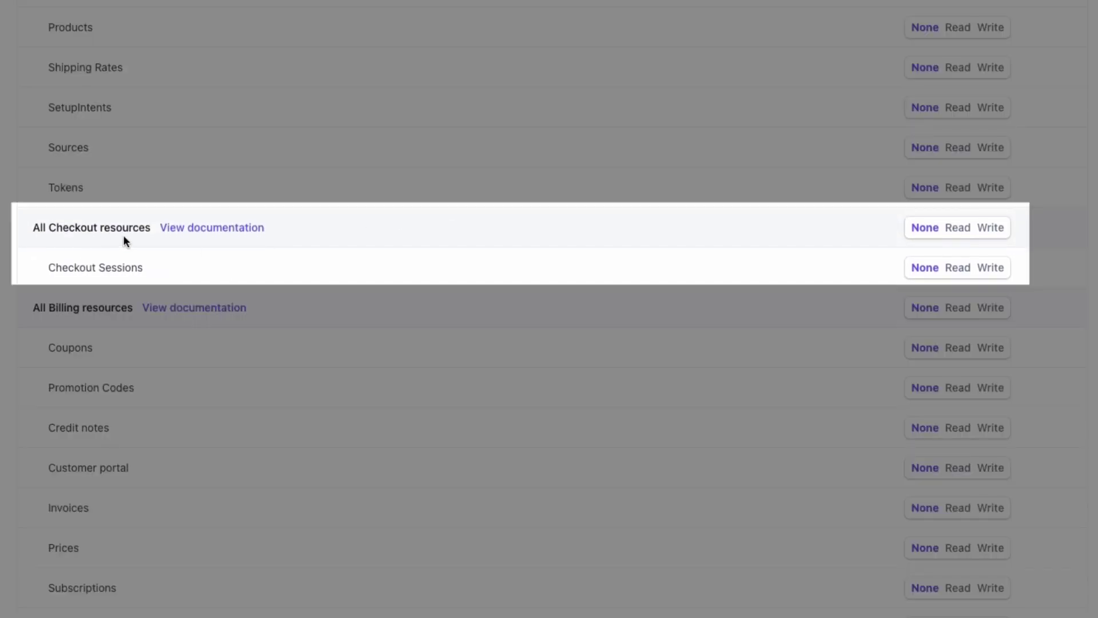
left_click(990, 229)
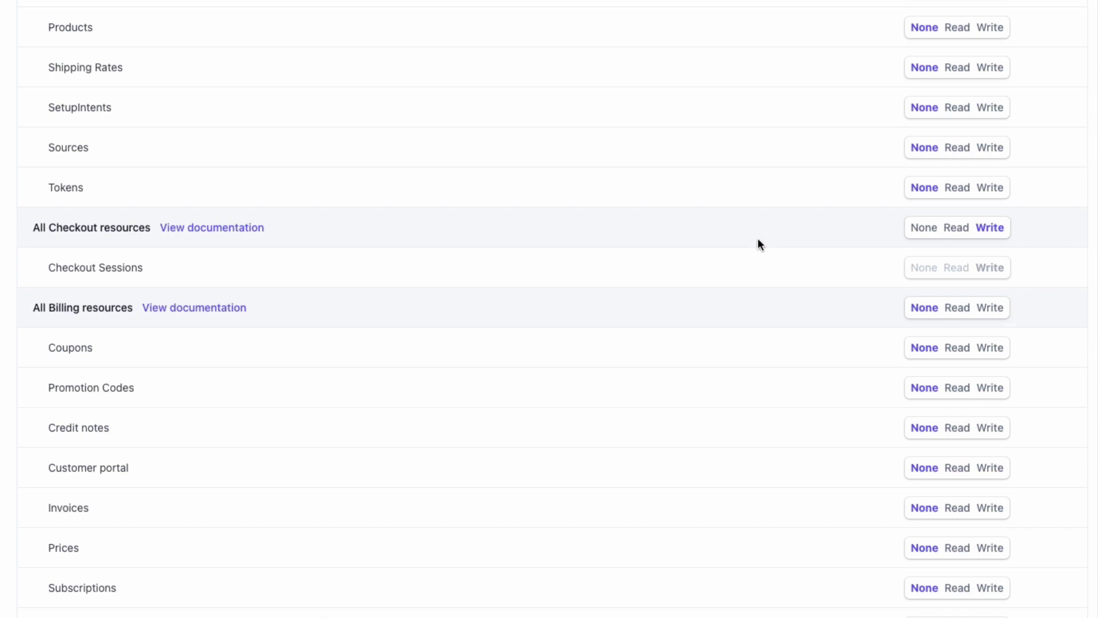
scroll(750, 246, "down", 1)
scroll(746, 260, "down", 3)
scroll(741, 261, "down", 5)
scroll(739, 260, "down", 5)
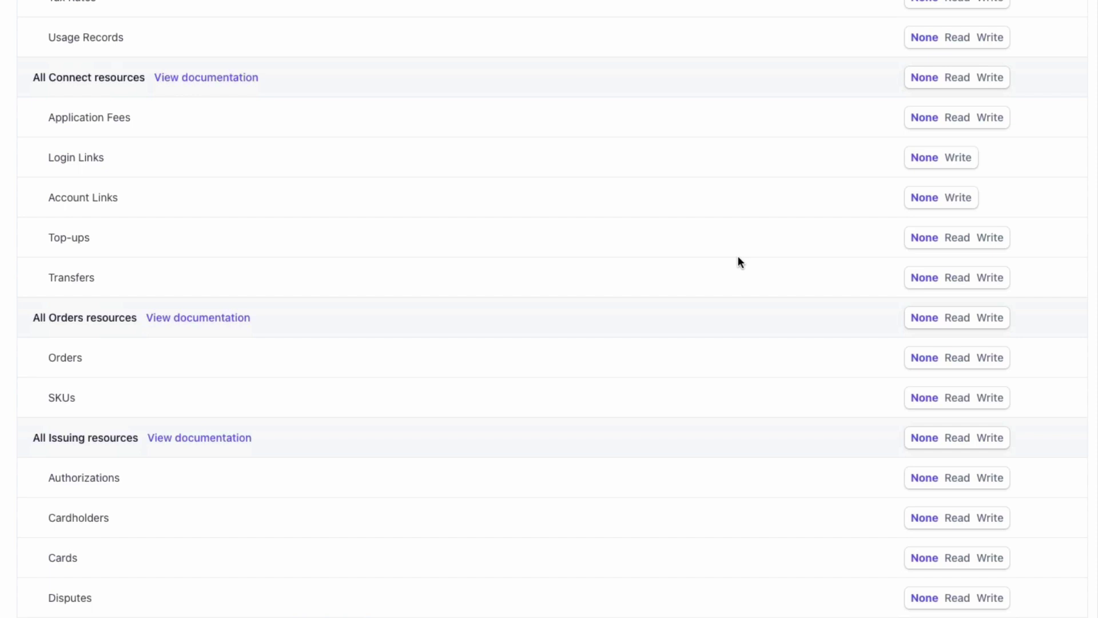
scroll(719, 252, "down", 2)
scroll(709, 252, "down", 4)
scroll(703, 257, "down", 1)
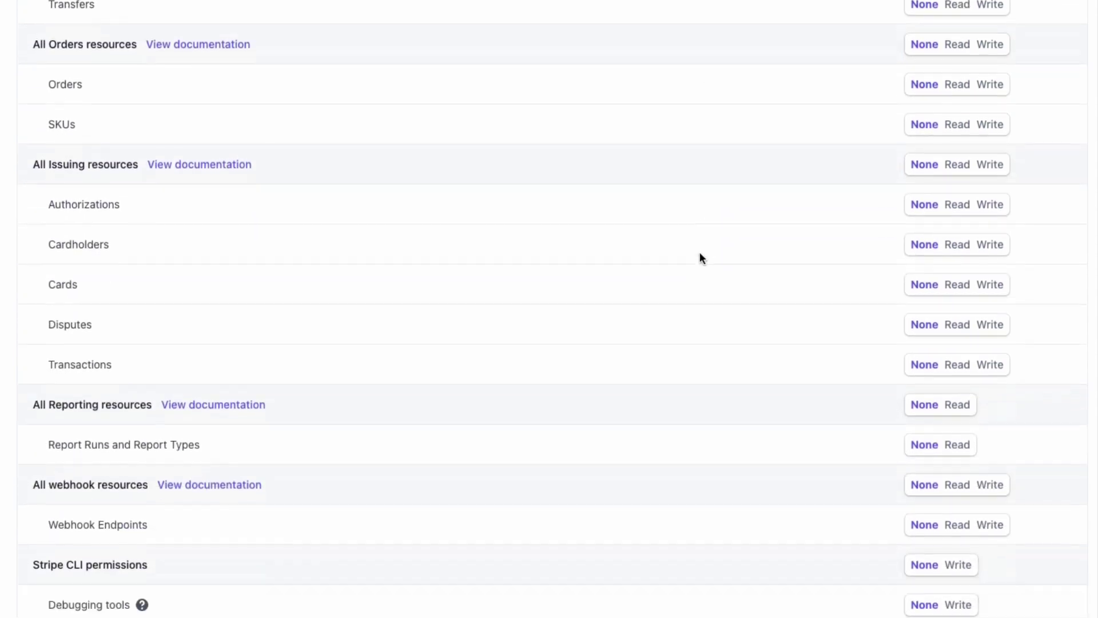
scroll(699, 258, "down", 4)
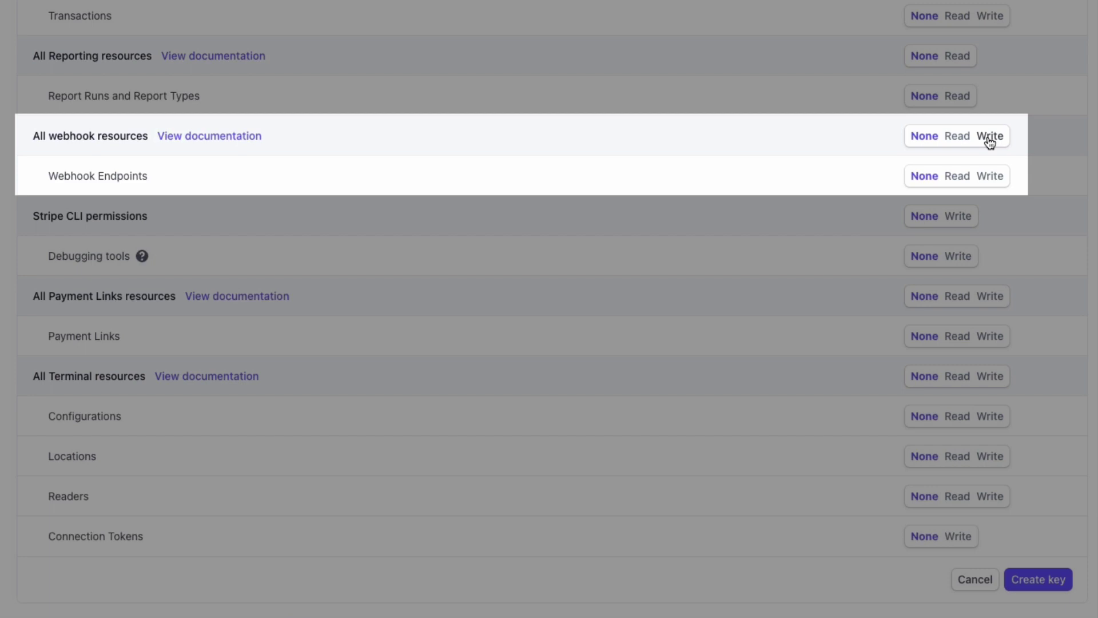
- Grant Write access to all webhook resources, create the 'Easy Checkout Links' key, and copy its secret
left_click(989, 138)
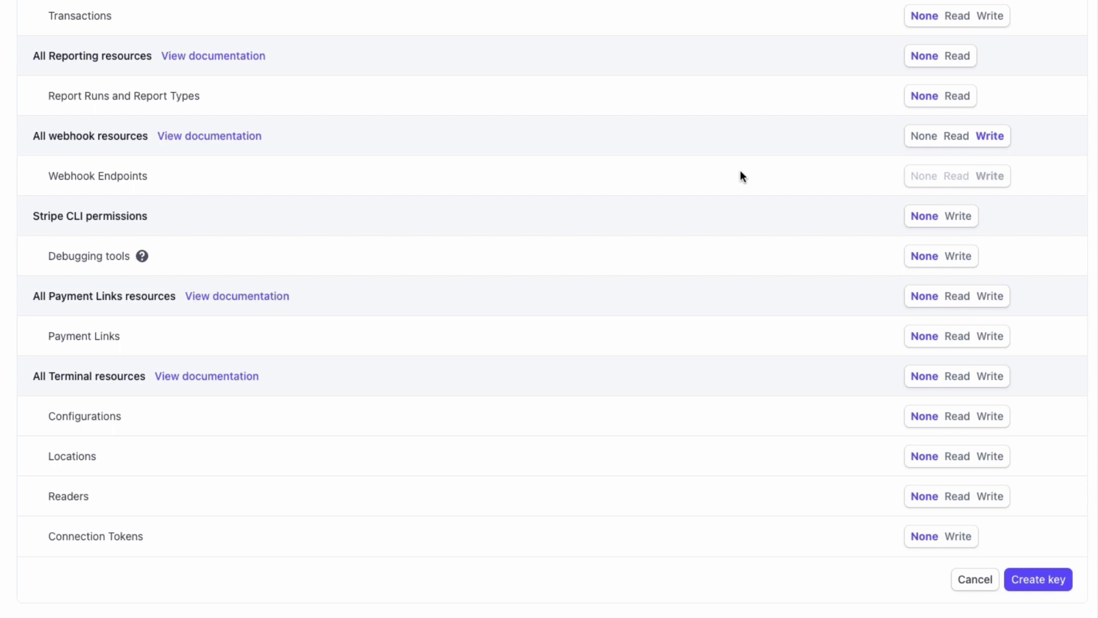
scroll(567, 438, "up", 5)
scroll(594, 437, "down", 4)
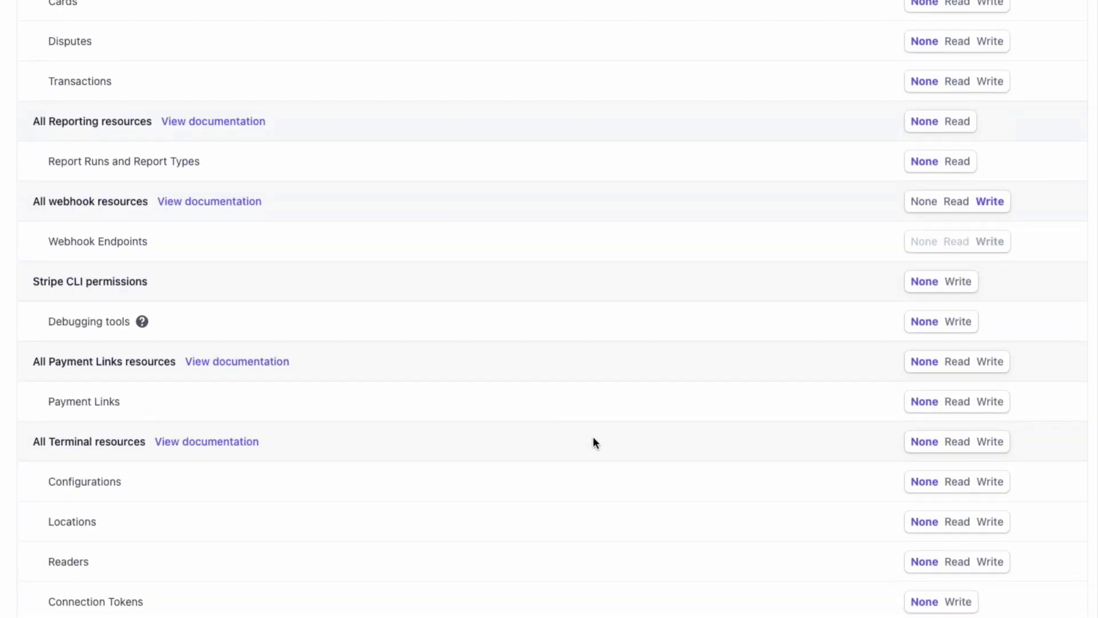
scroll(593, 438, "down", 1)
scroll(593, 442, "up", 15)
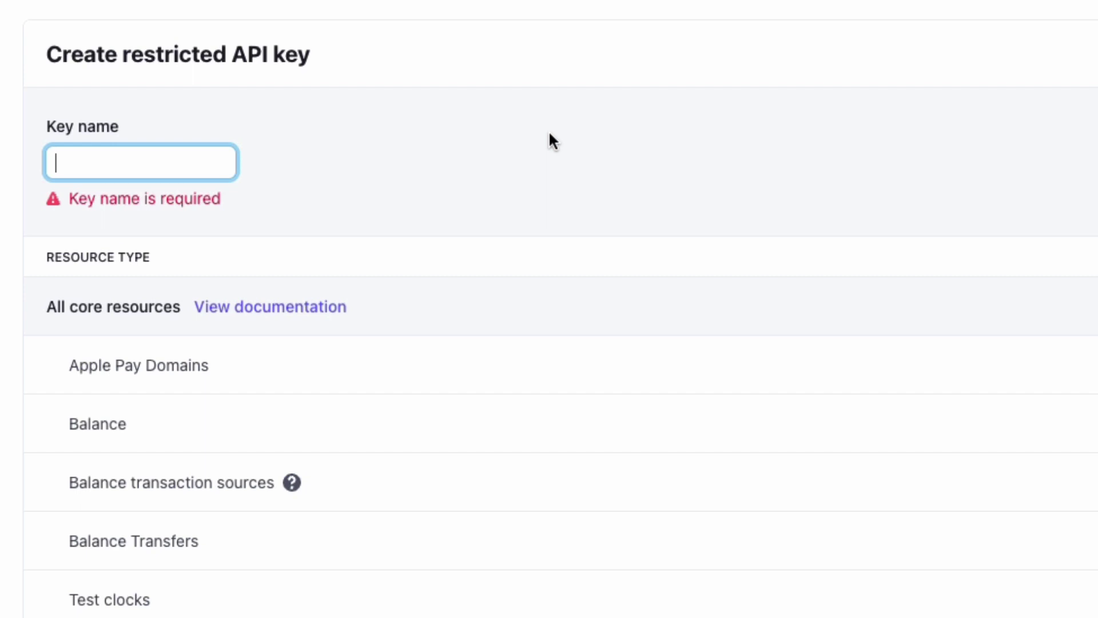
type("Easy Checkout Links")
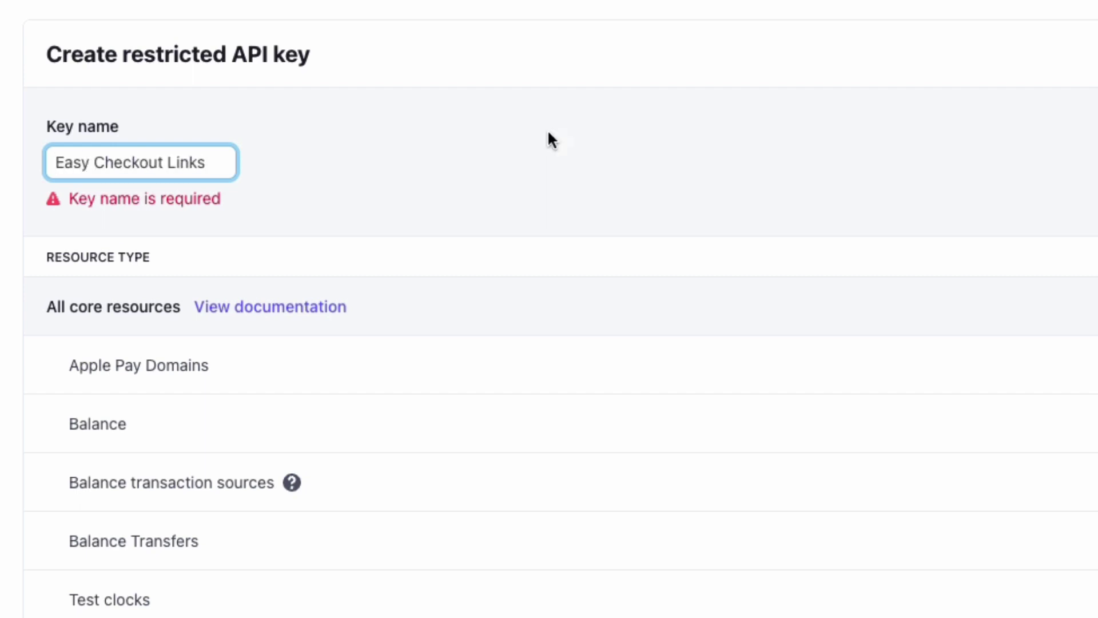
scroll(597, 278, "down", 10)
scroll(617, 324, "down", 10)
scroll(1013, 492, "down", 3)
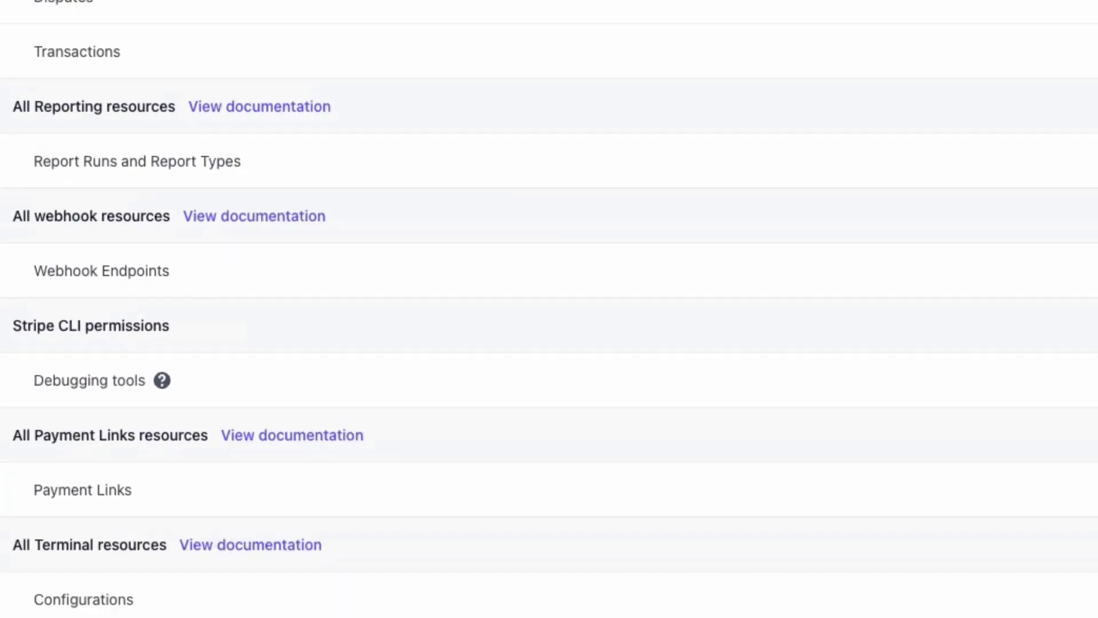
scroll(979, 386, "down", 5)
left_click(996, 567)
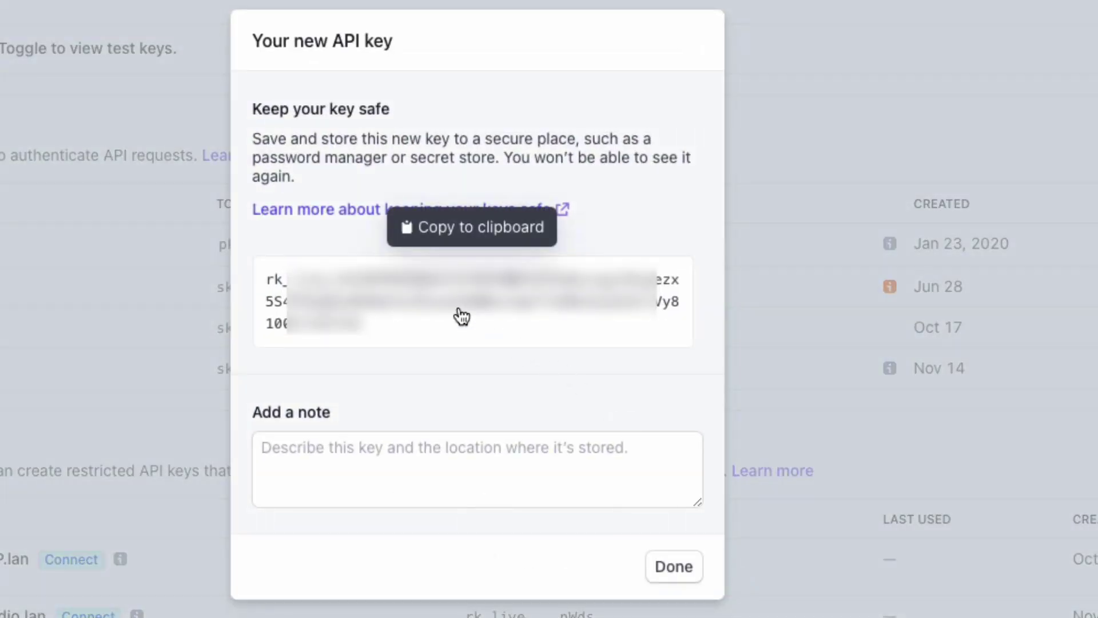
left_click(458, 314)
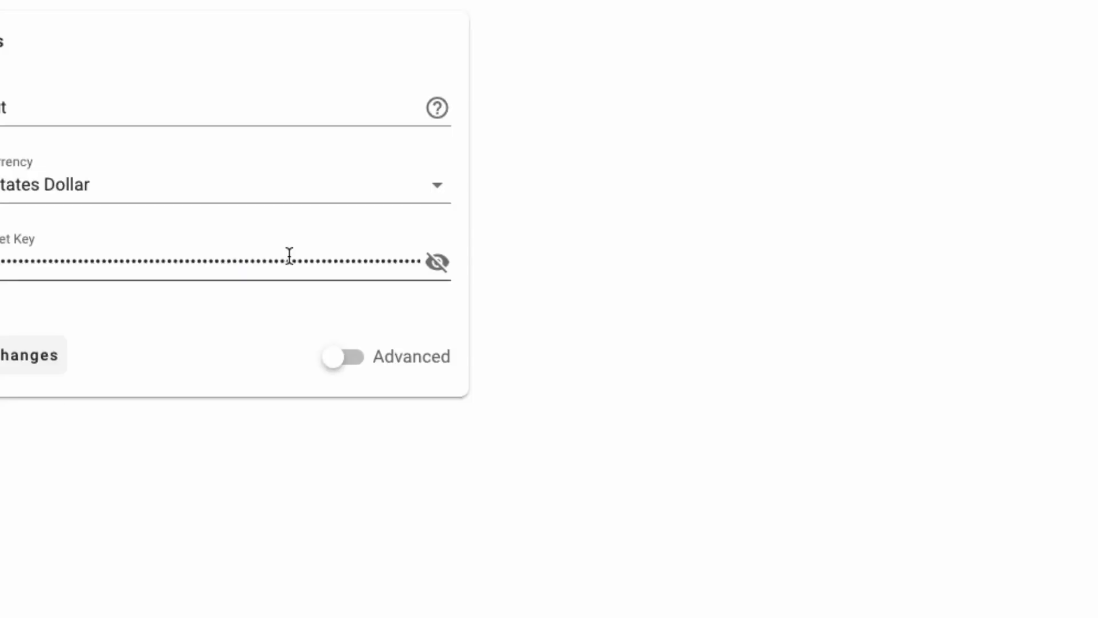
- Paste the restricted key as the Stripe Secret Key, save, and turn on Advanced settings
key("ctrl+a")
key("ctrl+v")
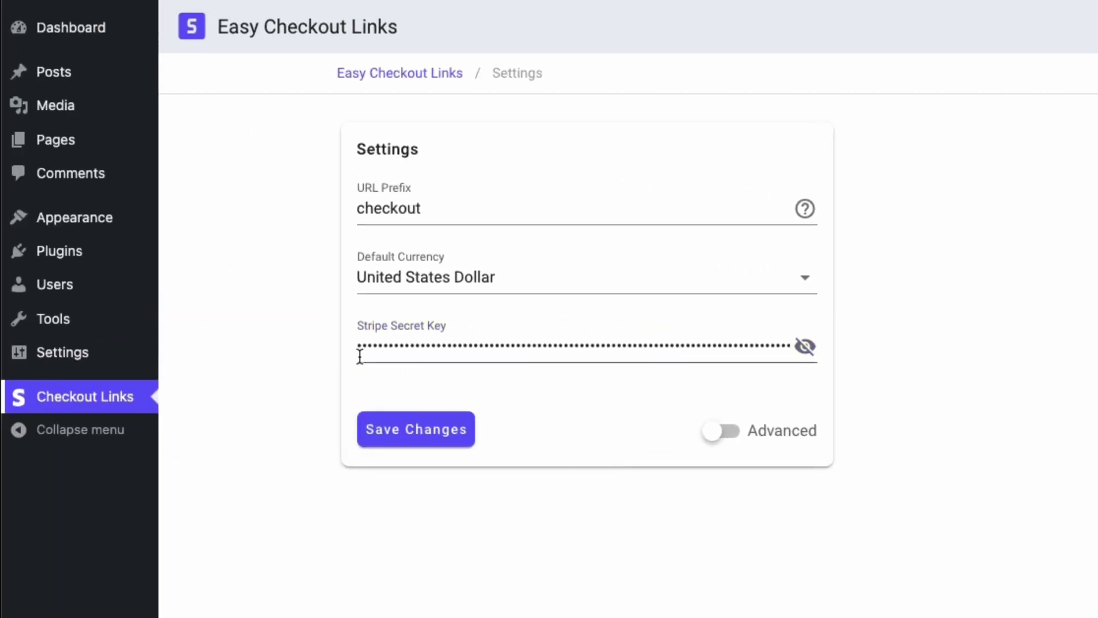
key("Tab")
key("Return")
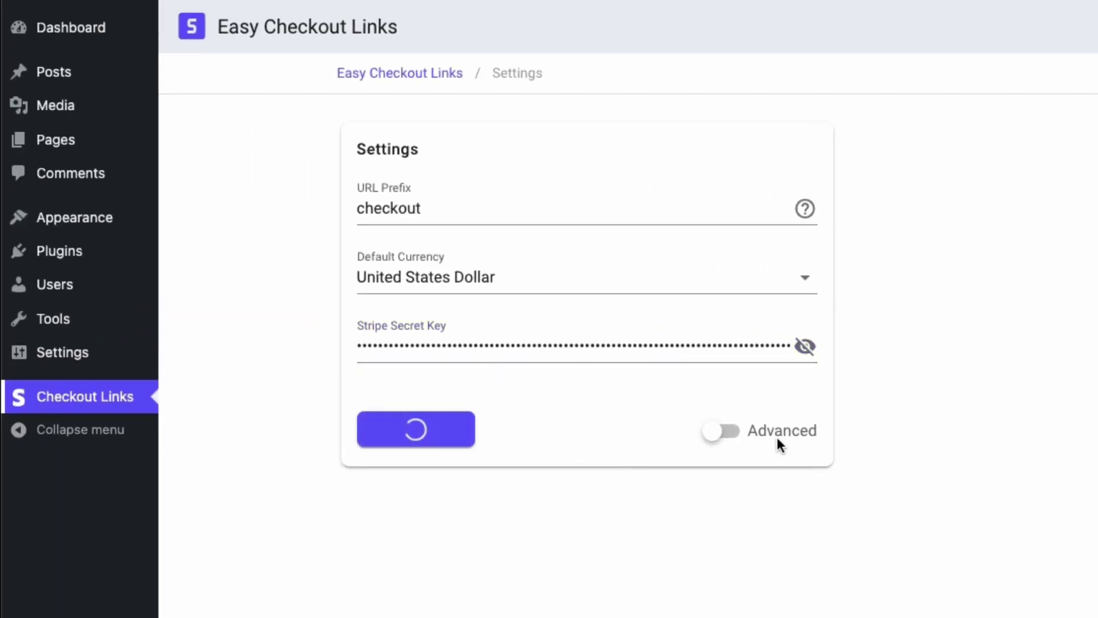
left_click(773, 431)
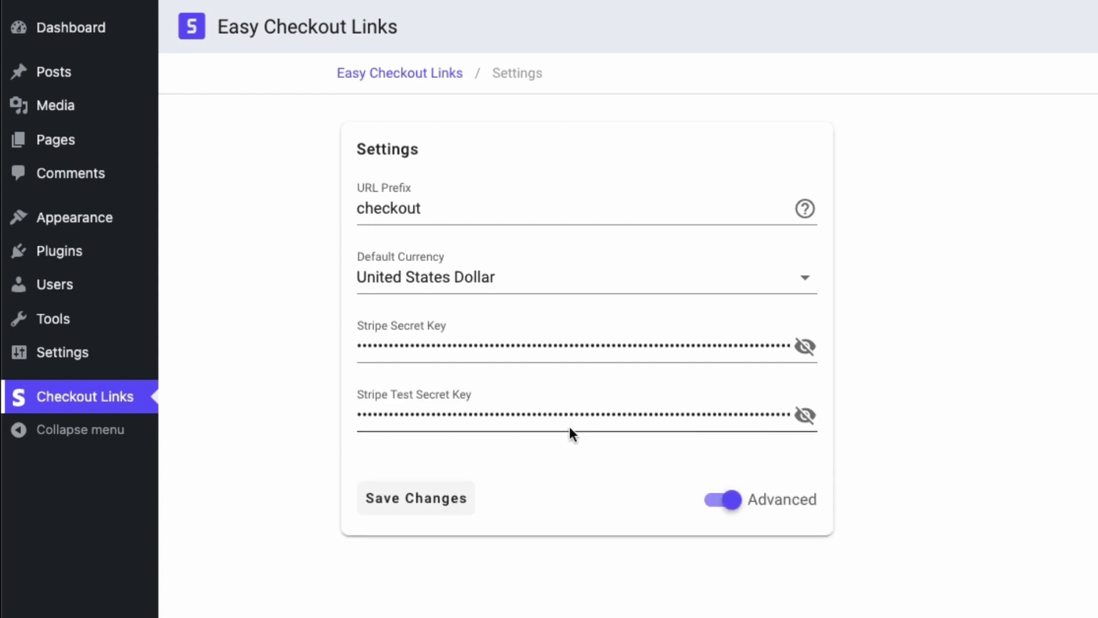